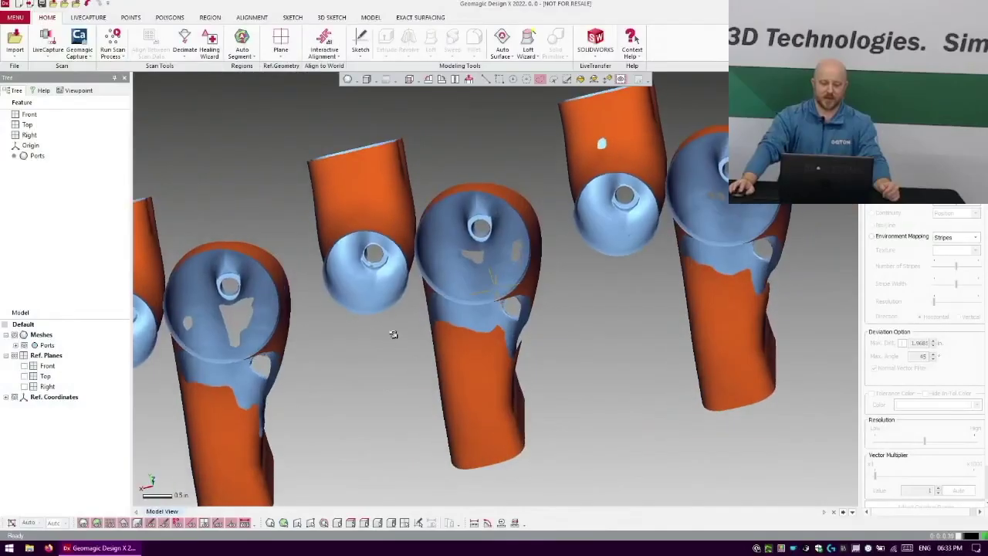
- Examine the scanned port meshes from several sides for holes and ragged edges
{"action": "right_click_drag", "start_coordinate": [393, 333], "coordinate": [503, 334]}
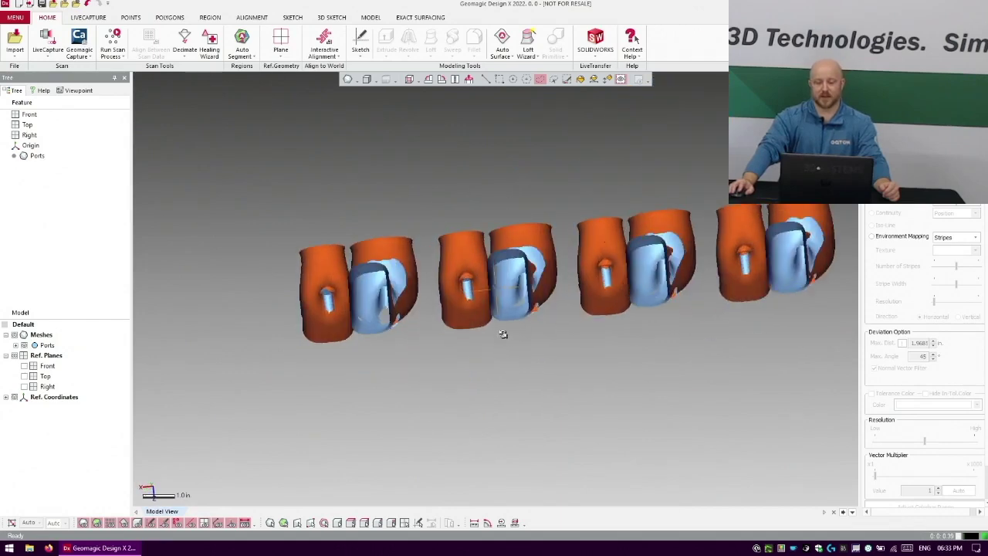
{"action": "right_click_drag", "start_coordinate": [549, 252], "coordinate": [569, 424]}
{"action": "scroll", "coordinate": [556, 327], "scroll_direction": "up", "scroll_amount": 3}
{"action": "scroll", "coordinate": [500, 254], "scroll_direction": "up", "scroll_amount": 5}
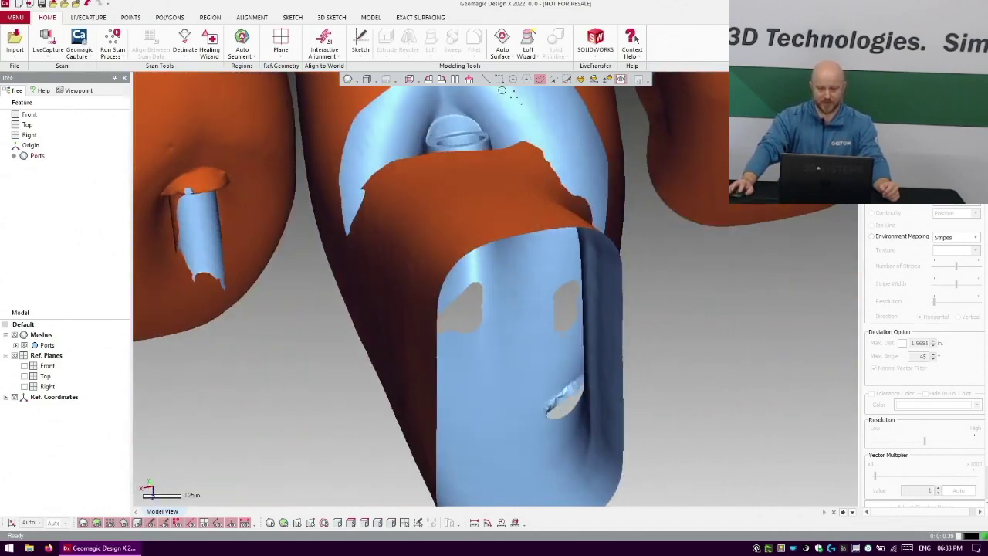
{"action": "right_click_drag", "start_coordinate": [507, 315], "coordinate": [546, 183]}
{"action": "right_click_drag", "start_coordinate": [573, 243], "coordinate": [477, 159]}
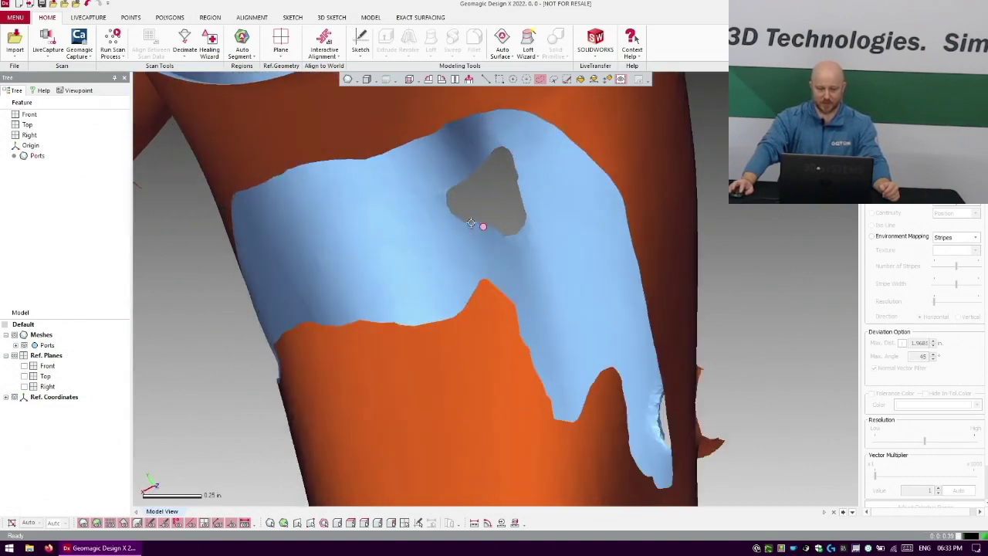
{"action": "right_click_drag", "start_coordinate": [483, 334], "coordinate": [607, 176]}
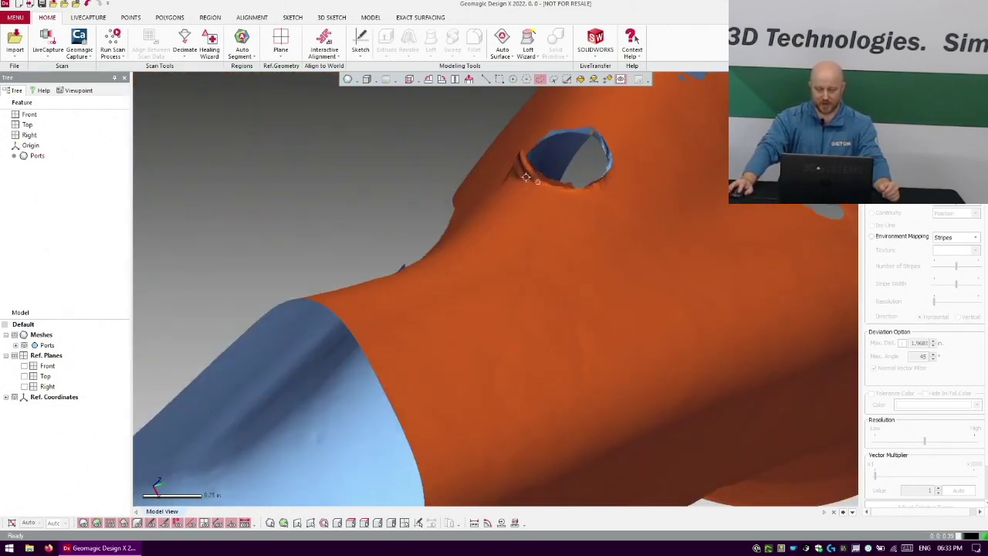
{"action": "mouse_move", "coordinate": [585, 97]}
{"action": "right_mouse_down"}
{"action": "mouse_move", "coordinate": [611, 245]}
{"action": "mouse_move", "coordinate": [521, 211]}
{"action": "mouse_move", "coordinate": [595, 393]}
{"action": "mouse_move", "coordinate": [583, 146]}
{"action": "right_mouse_up"}
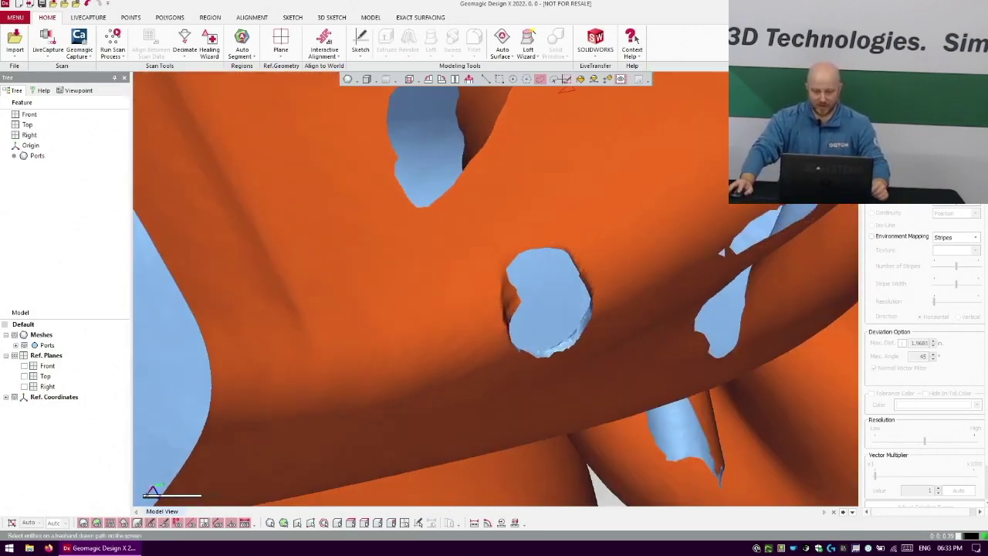
- Switch to paintbrush selection and set an Inside Box view clip that cuts the ports open to expose their inner surfaces
{"action": "left_click", "coordinate": [567, 80]}
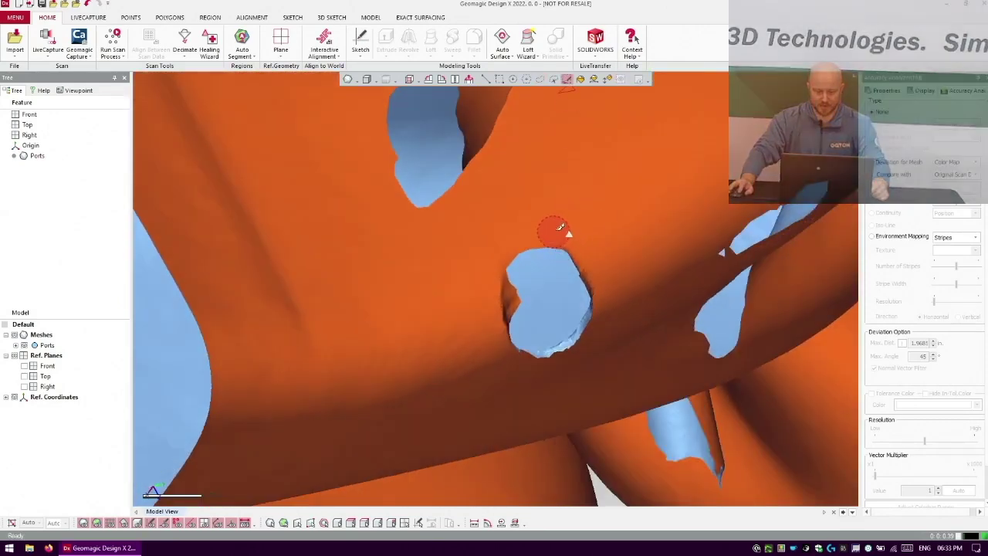
{"action": "mouse_move", "coordinate": [551, 227]}
{"action": "right_mouse_down"}
{"action": "mouse_move", "coordinate": [691, 378]}
{"action": "mouse_move", "coordinate": [501, 417]}
{"action": "mouse_move", "coordinate": [433, 237]}
{"action": "mouse_move", "coordinate": [570, 316]}
{"action": "mouse_move", "coordinate": [610, 294]}
{"action": "right_mouse_up"}
{"action": "left_click", "coordinate": [923, 91]}
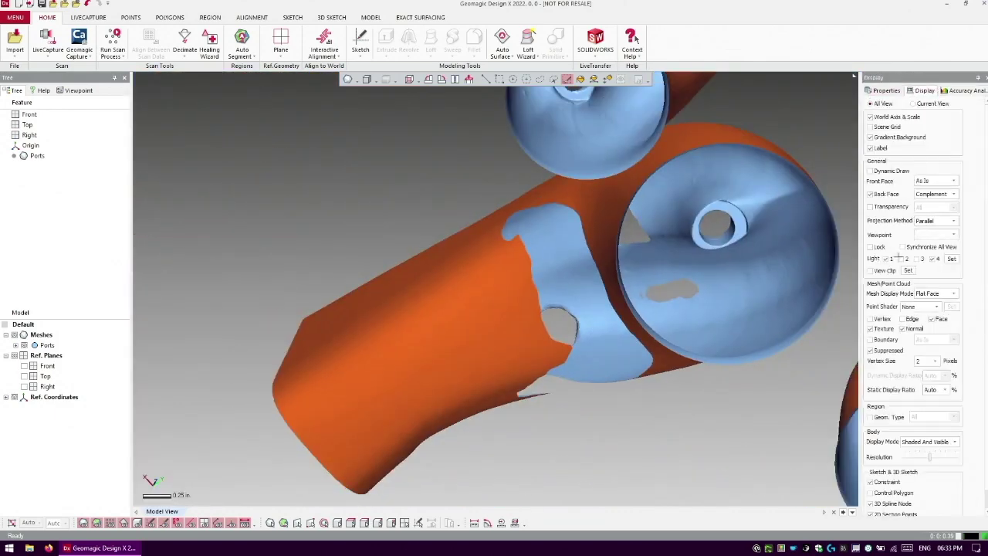
{"action": "left_click", "coordinate": [909, 269]}
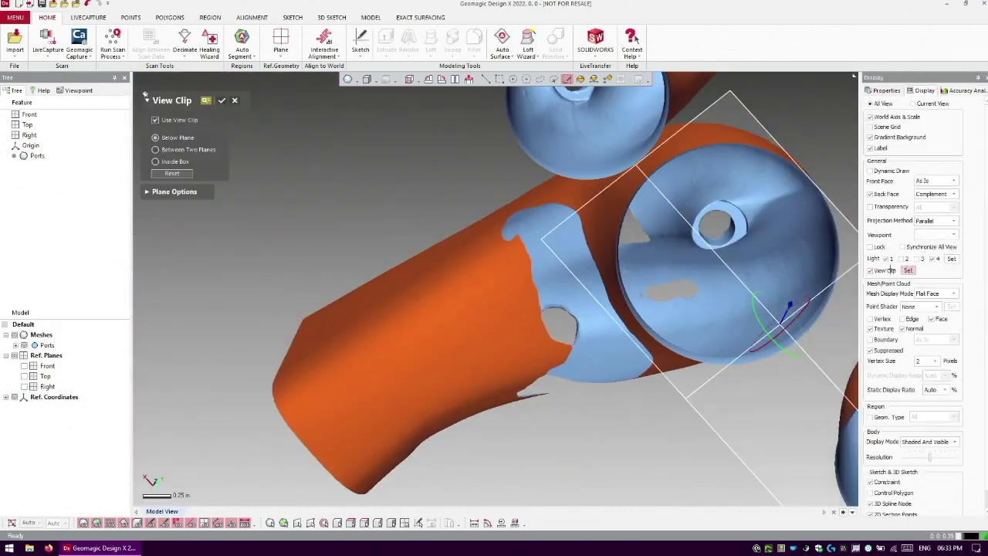
{"action": "scroll", "coordinate": [723, 324], "scroll_direction": "down", "scroll_amount": 3}
{"action": "right_click_drag", "start_coordinate": [724, 324], "coordinate": [738, 251]}
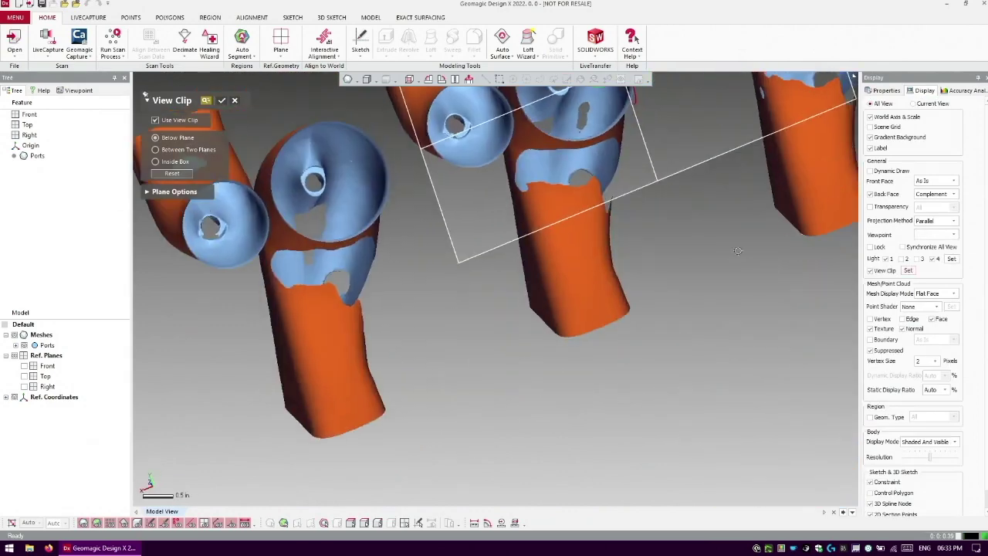
{"action": "left_click", "coordinate": [157, 161]}
{"action": "right_click_drag", "start_coordinate": [259, 229], "coordinate": [562, 194]}
{"action": "left_click_drag", "start_coordinate": [699, 140], "coordinate": [692, 251]}
{"action": "left_click", "coordinate": [222, 101]}
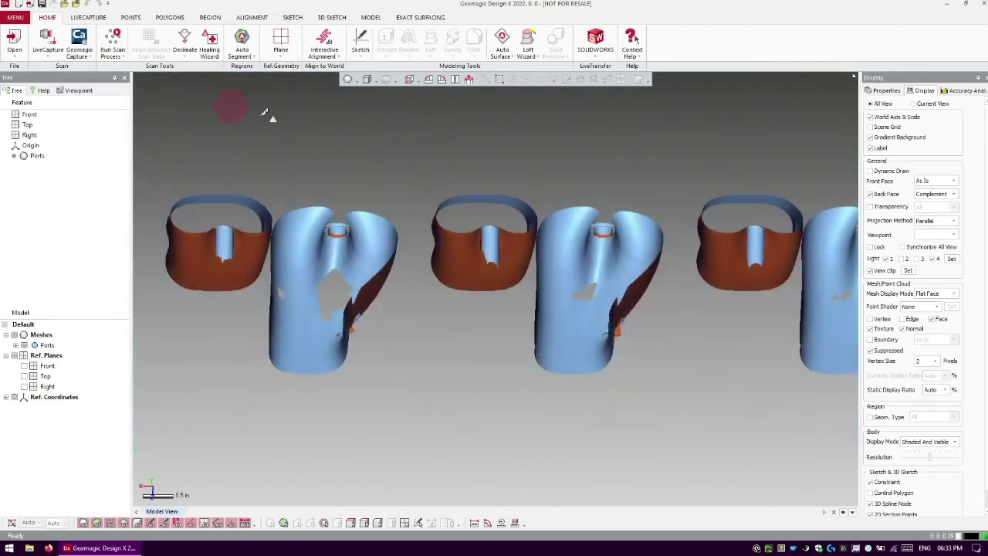
- Brush-select the ragged mesh faces around the round hole's rim inside the port and try to delete them
{"action": "right_click_drag", "start_coordinate": [567, 224], "coordinate": [623, 344]}
{"action": "scroll", "coordinate": [615, 271], "scroll_direction": "up", "scroll_amount": 3}
{"action": "scroll", "coordinate": [622, 316], "scroll_direction": "up", "scroll_amount": 3}
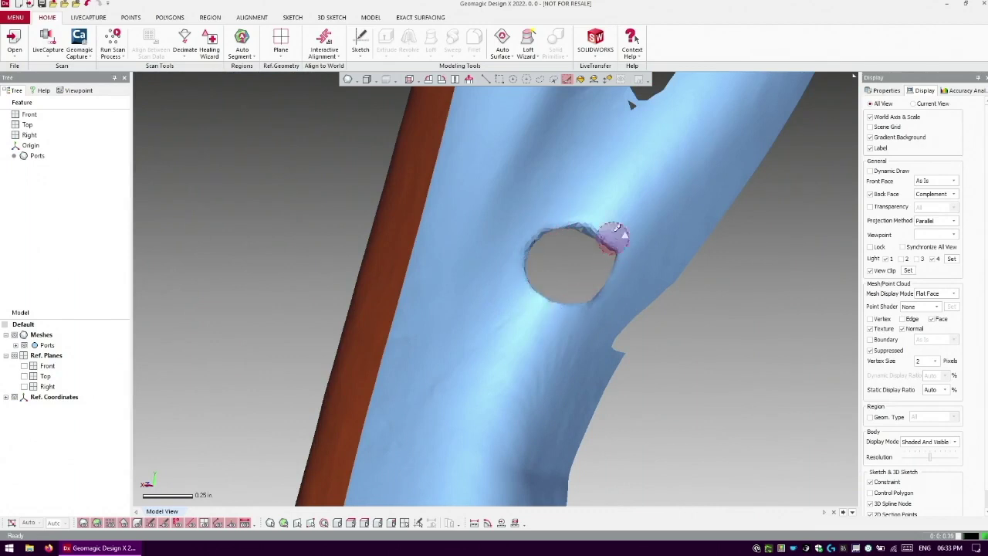
{"action": "mouse_move", "coordinate": [579, 230]}
{"action": "left_mouse_down"}
{"action": "mouse_move", "coordinate": [533, 232]}
{"action": "mouse_move", "coordinate": [561, 286]}
{"action": "mouse_move", "coordinate": [591, 283]}
{"action": "mouse_move", "coordinate": [610, 232]}
{"action": "left_mouse_up"}
{"action": "mouse_move", "coordinate": [610, 231]}
{"action": "right_mouse_down"}
{"action": "mouse_move", "coordinate": [625, 338]}
{"action": "mouse_move", "coordinate": [592, 276]}
{"action": "right_mouse_up"}
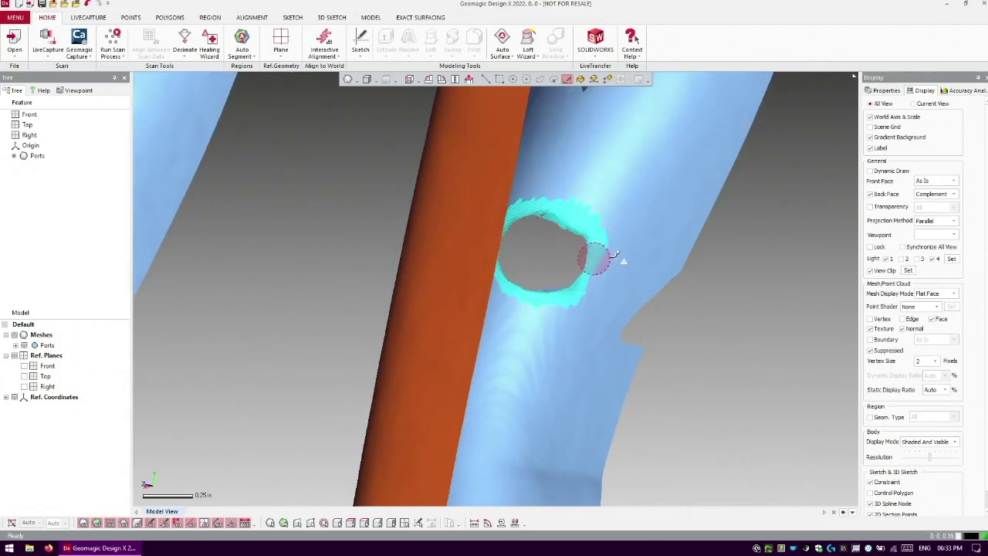
{"action": "right_click_drag", "start_coordinate": [553, 278], "coordinate": [560, 300]}
{"action": "key", "text": "Delete"}
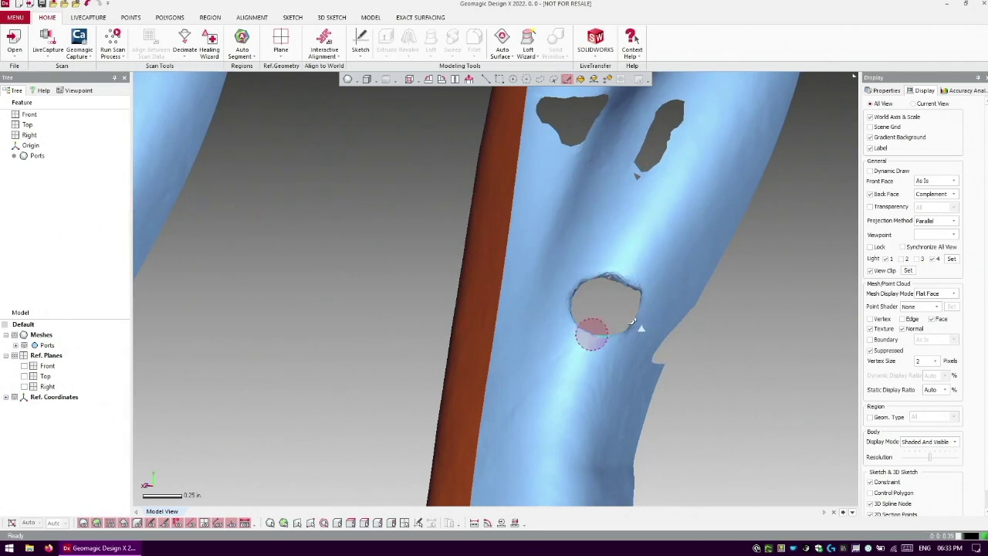
- Start a 3D mesh sketch on the ports mesh with the Spline on Mesh tool, working at the round hole
{"action": "right_click_drag", "start_coordinate": [591, 193], "coordinate": [363, 148]}
{"action": "left_click", "coordinate": [297, 80]}
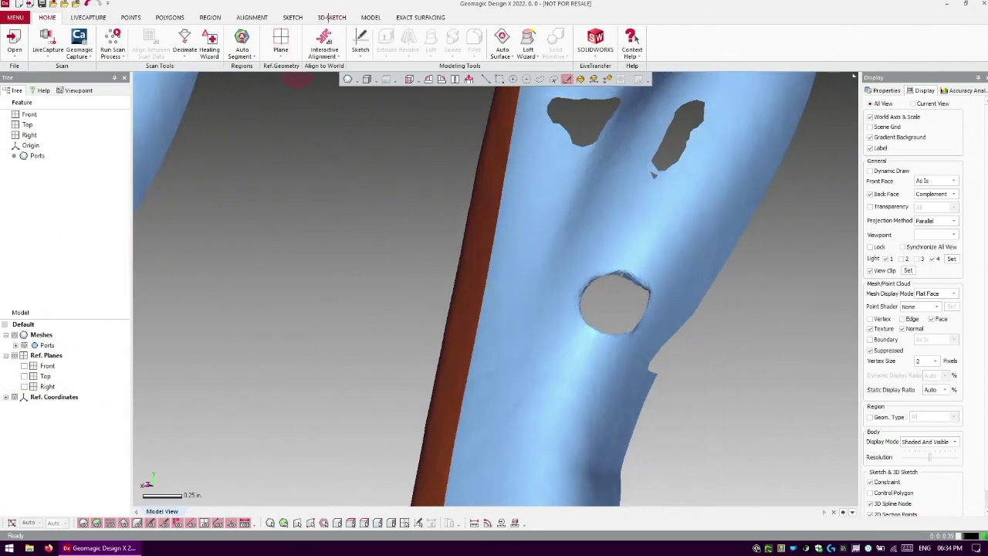
{"action": "left_click", "coordinate": [331, 17]}
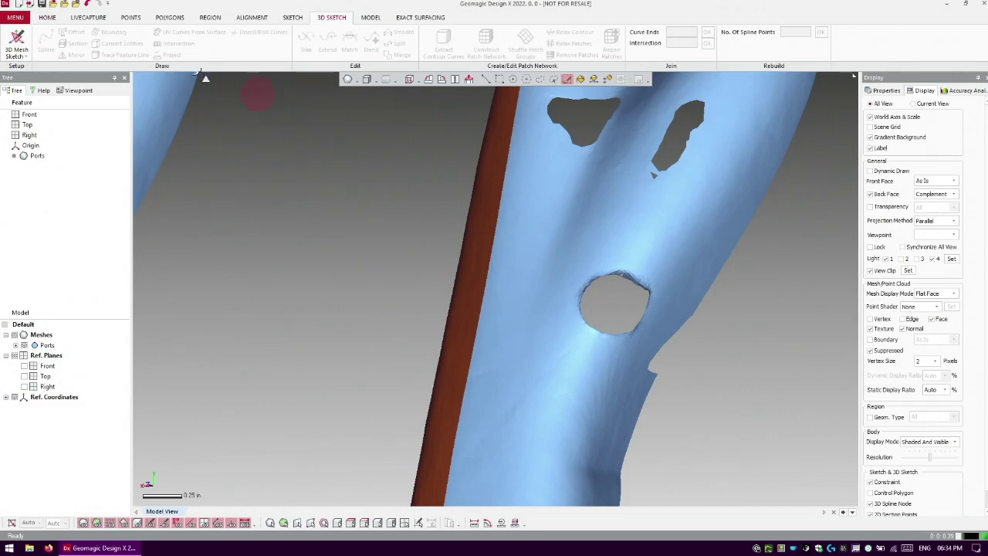
{"action": "left_click", "coordinate": [41, 43]}
{"action": "right_click_drag", "start_coordinate": [370, 279], "coordinate": [595, 260]}
{"action": "scroll", "coordinate": [639, 286], "scroll_direction": "up", "scroll_amount": 3}
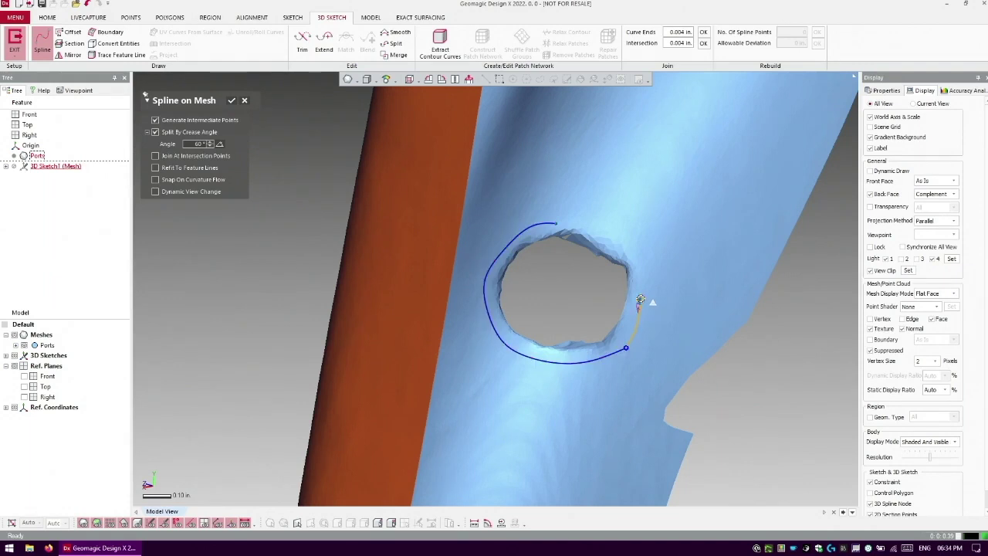
- Try to outline the round hole with a two-piece spline on the mesh, and undo the spline segments
{"action": "left_click", "coordinate": [636, 260]}
{"action": "left_click", "coordinate": [556, 223]}
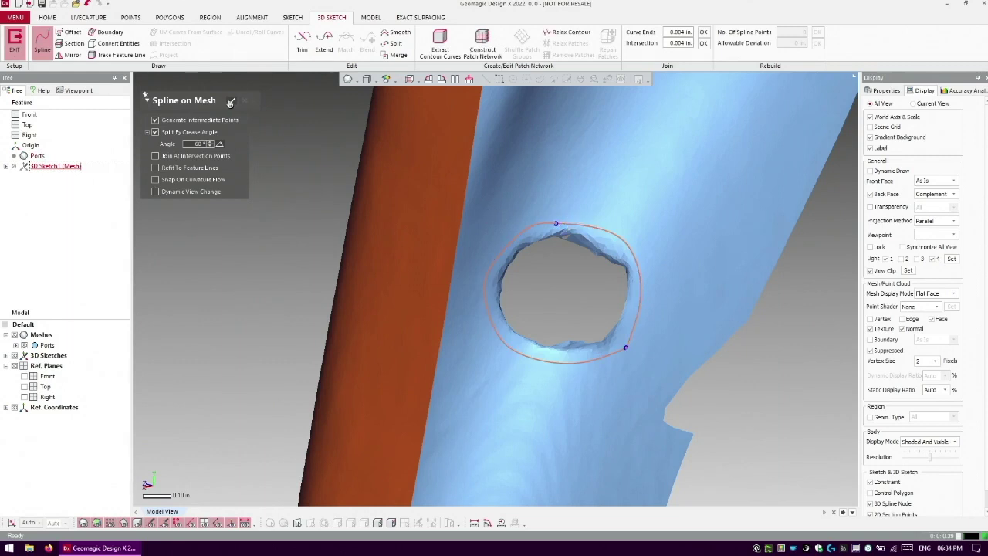
{"action": "key", "text": "Return"}
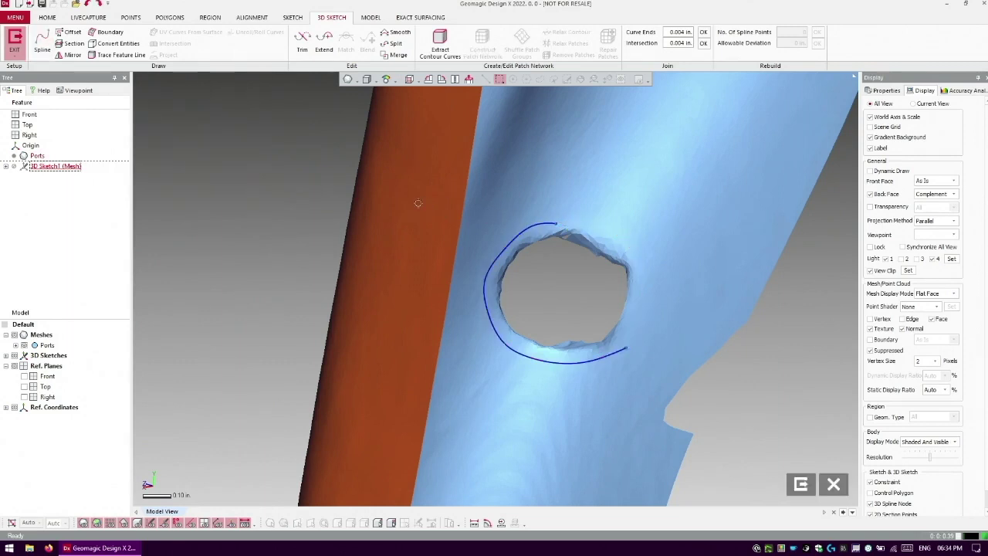
{"action": "key", "text": "ctrl+z"}
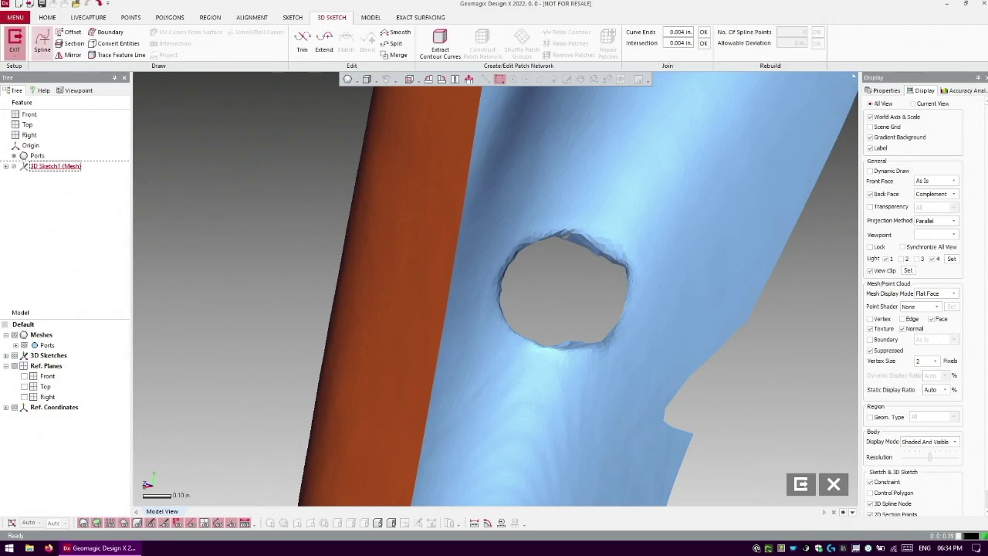
- Draw a single closed spline on the mesh just outside the round hole's ragged rim and finish the 3D mesh sketch
{"action": "left_click", "coordinate": [41, 42]}
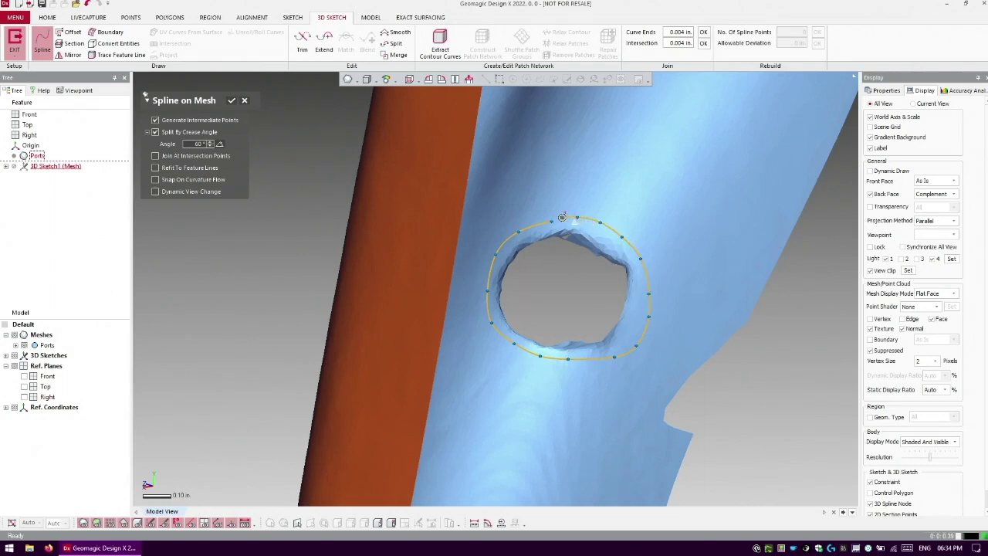
{"action": "double_click", "coordinate": [553, 222]}
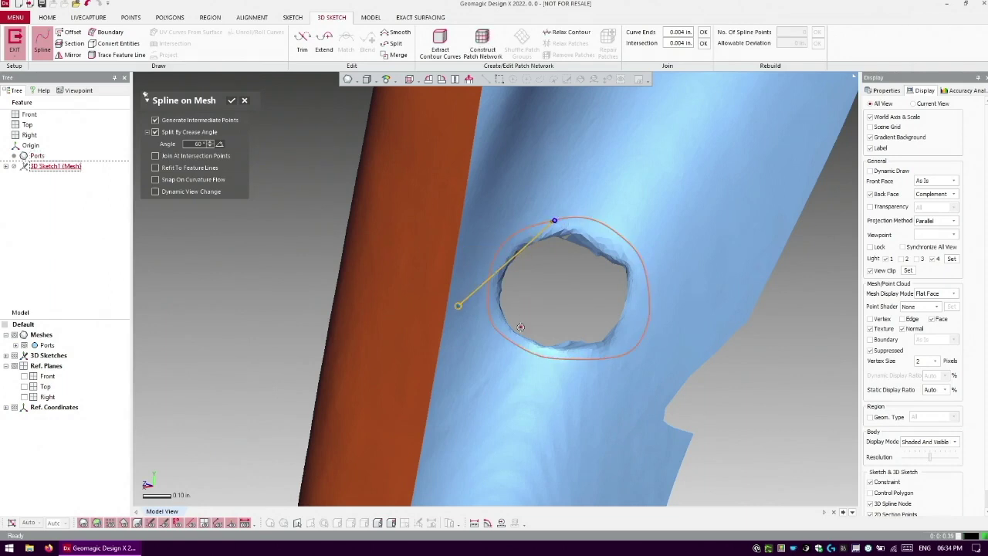
{"action": "key", "text": "Escape"}
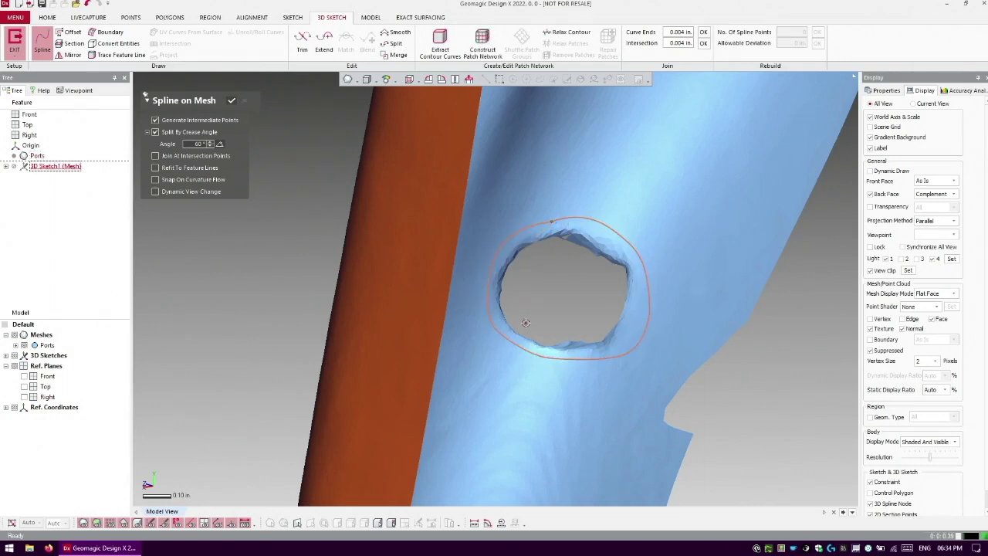
{"action": "left_click", "coordinate": [232, 100]}
{"action": "right_click_drag", "start_coordinate": [393, 185], "coordinate": [514, 242]}
{"action": "scroll", "coordinate": [561, 251], "scroll_direction": "up", "scroll_amount": 5}
{"action": "scroll", "coordinate": [544, 294], "scroll_direction": "down", "scroll_amount": 4}
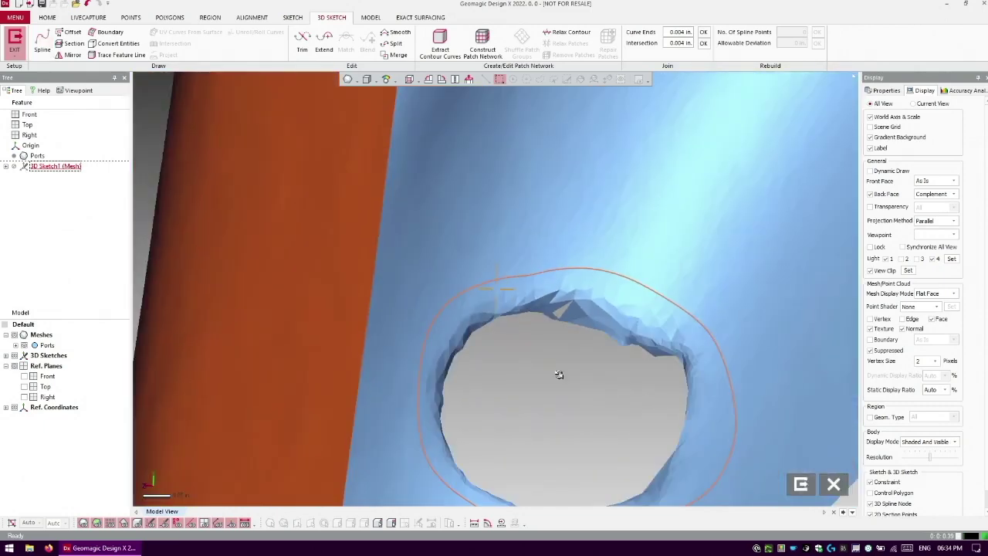
{"action": "scroll", "coordinate": [560, 375], "scroll_direction": "down", "scroll_amount": 3}
{"action": "mouse_move", "coordinate": [561, 375]}
{"action": "right_mouse_down"}
{"action": "mouse_move", "coordinate": [514, 313]}
{"action": "mouse_move", "coordinate": [471, 294]}
{"action": "mouse_move", "coordinate": [536, 238]}
{"action": "right_mouse_up"}
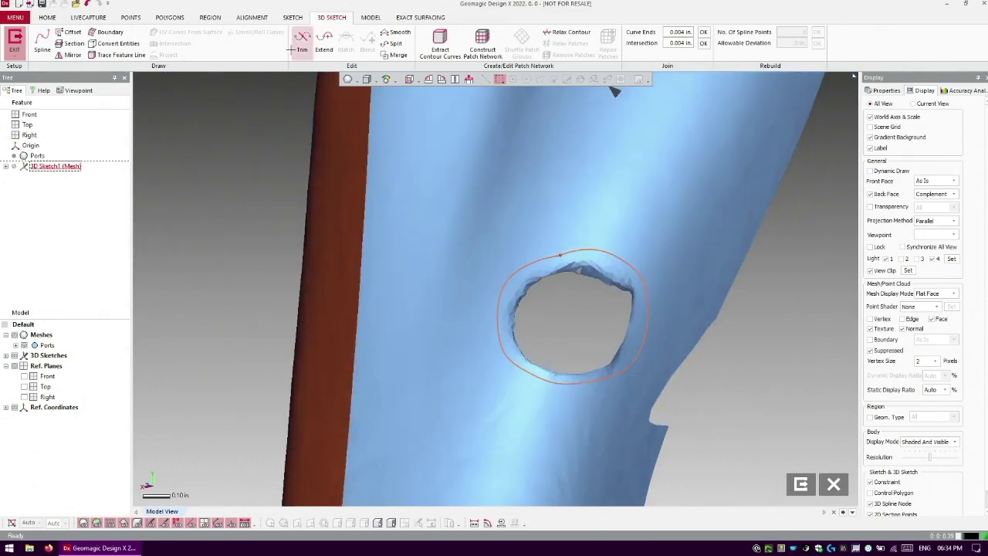
{"action": "left_click", "coordinate": [14, 38]}
- Set up a mesh Trim on the ports mesh by curve, using the closed spline around the round hole as the cutting curve
{"action": "mouse_move", "coordinate": [429, 275]}
{"action": "right_mouse_down"}
{"action": "mouse_move", "coordinate": [530, 368]}
{"action": "mouse_move", "coordinate": [548, 260]}
{"action": "right_mouse_up"}
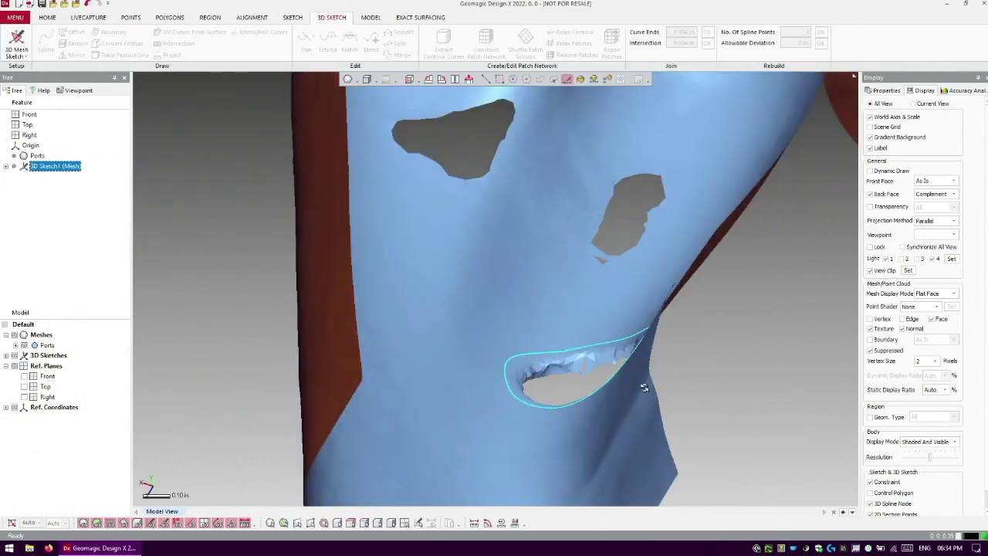
{"action": "mouse_move", "coordinate": [644, 386]}
{"action": "right_mouse_down"}
{"action": "mouse_move", "coordinate": [689, 342]}
{"action": "mouse_move", "coordinate": [566, 258]}
{"action": "mouse_move", "coordinate": [576, 379]}
{"action": "mouse_move", "coordinate": [556, 289]}
{"action": "mouse_move", "coordinate": [572, 294]}
{"action": "mouse_move", "coordinate": [545, 322]}
{"action": "mouse_move", "coordinate": [650, 341]}
{"action": "right_mouse_up"}
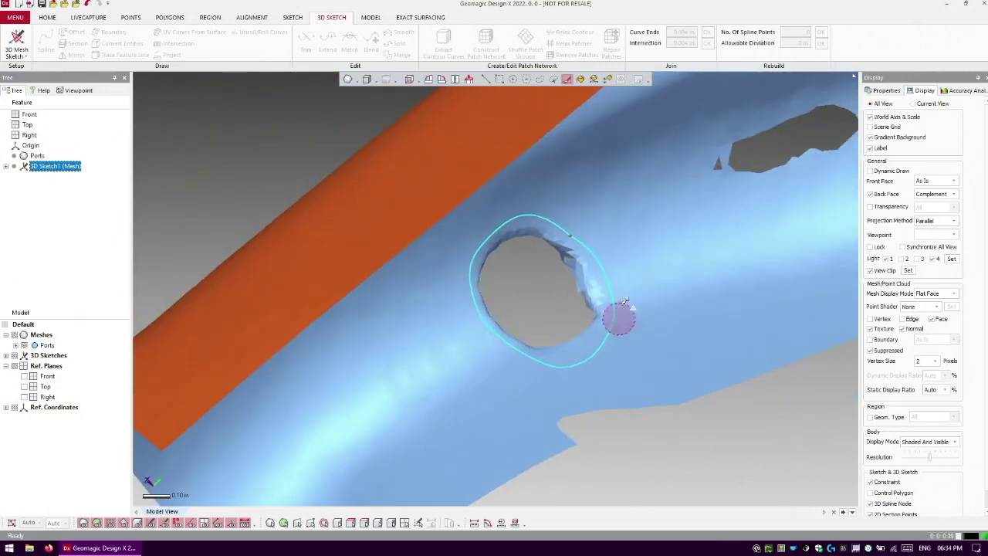
{"action": "right_click_drag", "start_coordinate": [563, 343], "coordinate": [584, 221]}
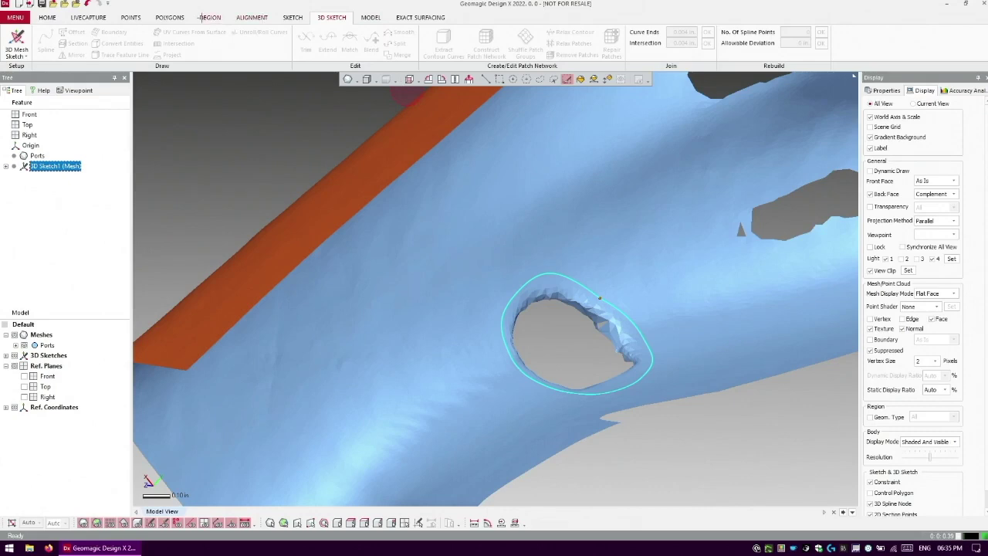
{"action": "left_click", "coordinate": [177, 18]}
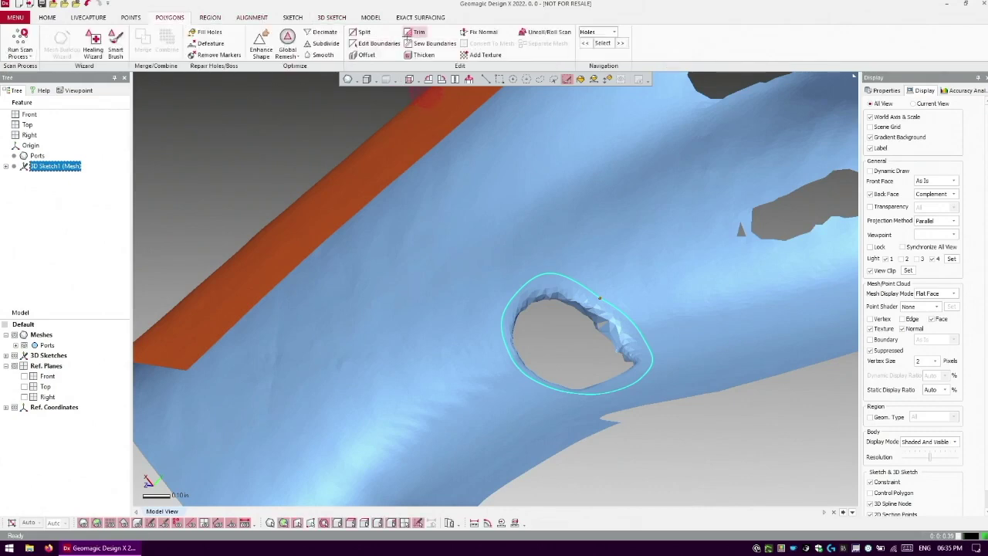
{"action": "left_click", "coordinate": [407, 34]}
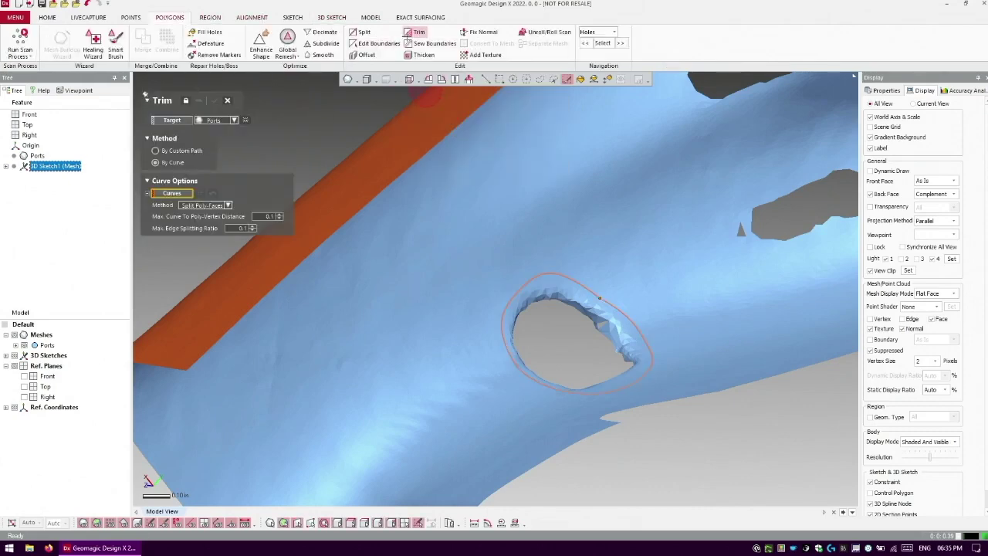
{"action": "left_click", "coordinate": [157, 151]}
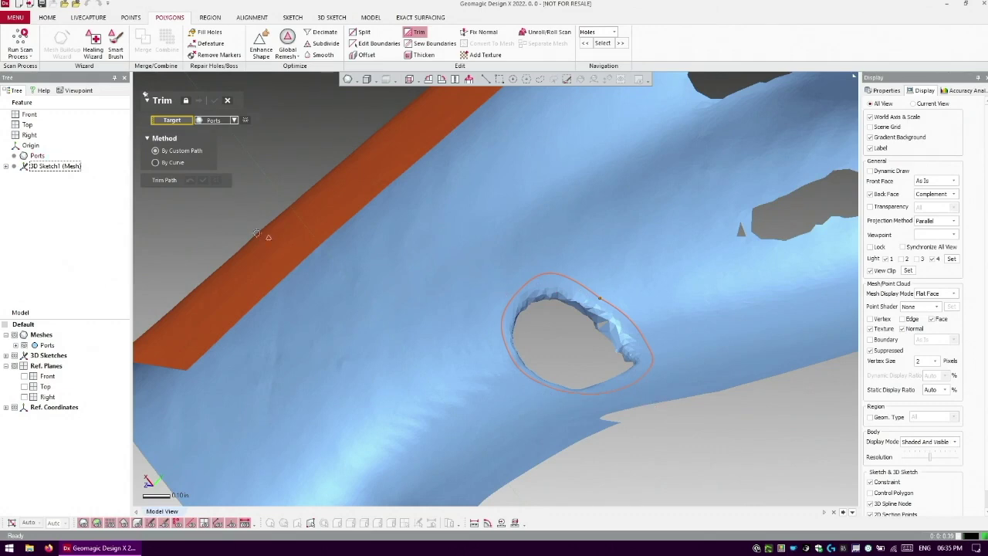
{"action": "left_click", "coordinate": [156, 163]}
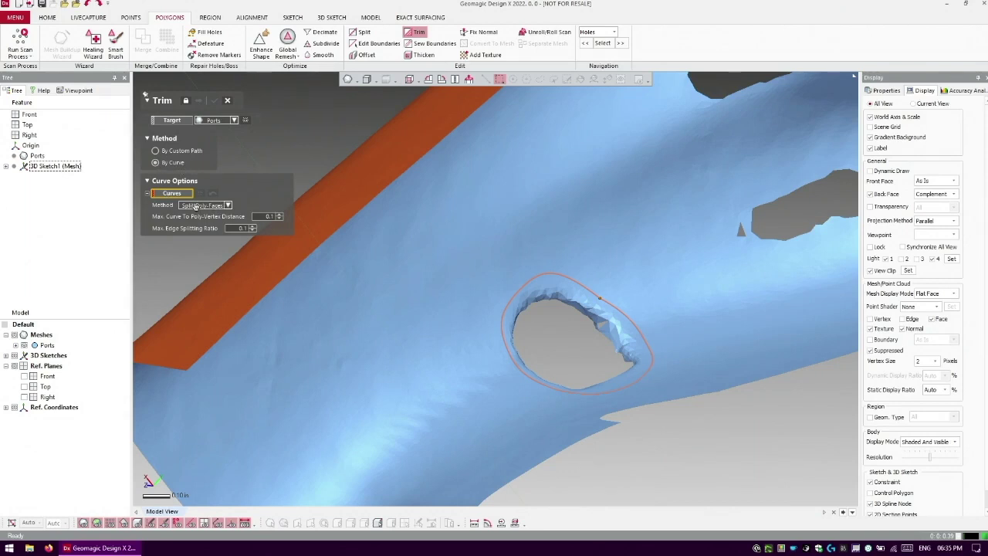
{"action": "left_click", "coordinate": [515, 297]}
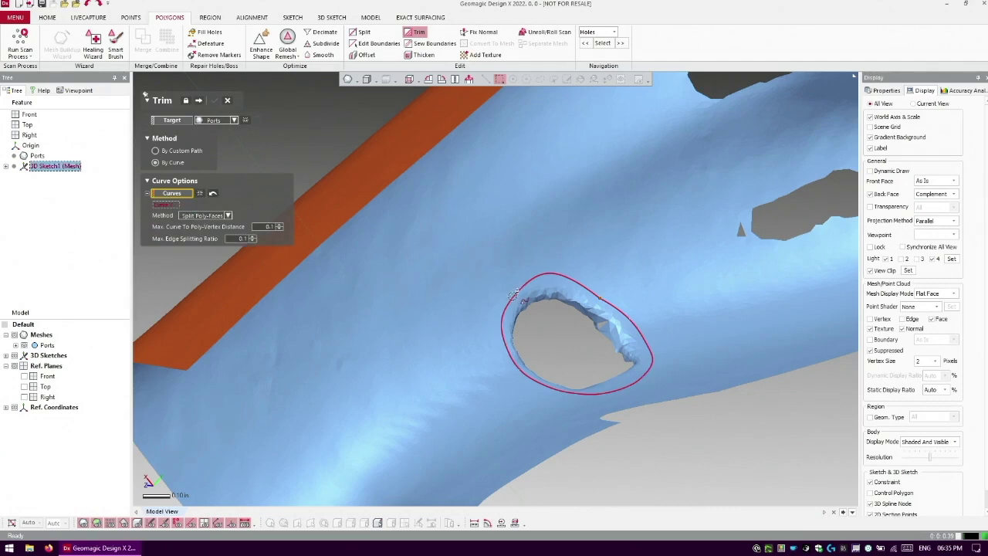
{"action": "left_click", "coordinate": [199, 100]}
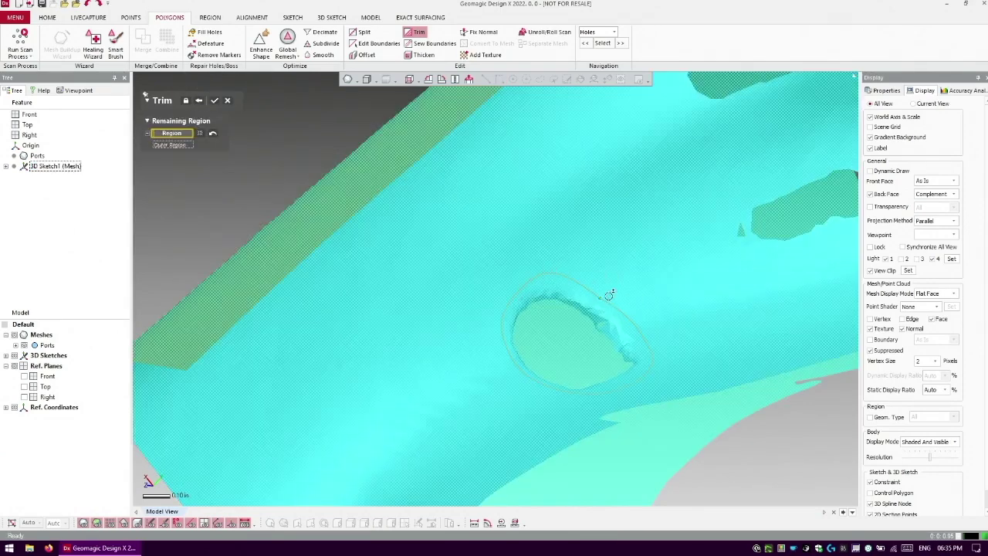
- Reselect the outer region outside the spline as the remaining region and apply the trim to remove the ragged rim
{"action": "right_click_drag", "start_coordinate": [609, 295], "coordinate": [528, 267]}
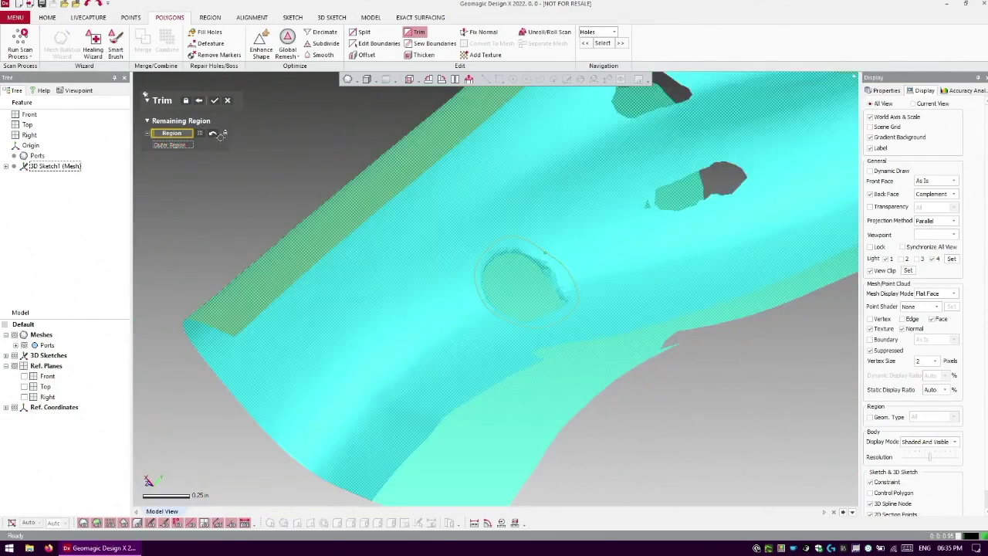
{"action": "left_click", "coordinate": [199, 134]}
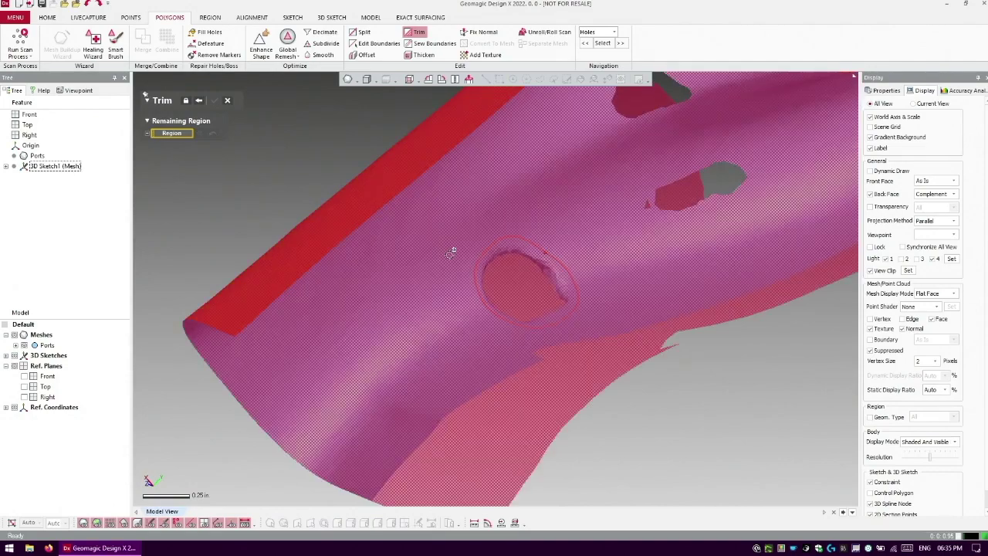
{"action": "left_click", "coordinate": [438, 264]}
{"action": "right_click_drag", "start_coordinate": [536, 371], "coordinate": [538, 327]}
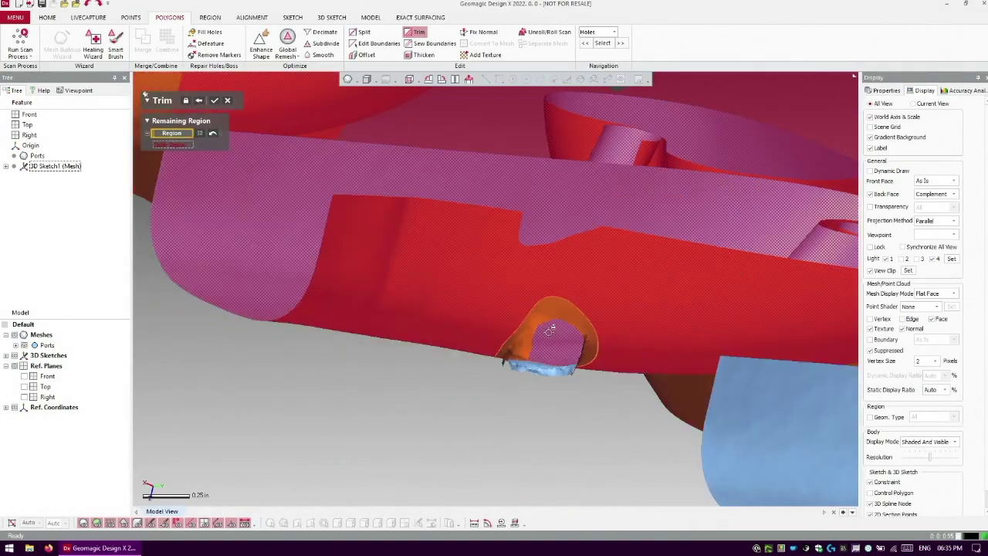
{"action": "left_click", "coordinate": [550, 330]}
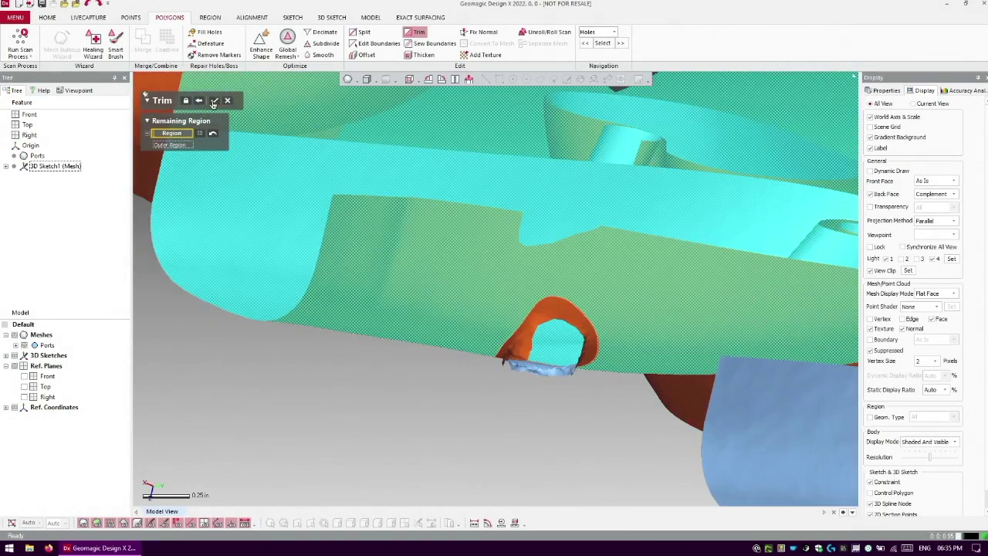
{"action": "left_click", "coordinate": [214, 101]}
- Turn on the mesh edge display for a close look at the trimmed round hole
{"action": "right_click_drag", "start_coordinate": [553, 412], "coordinate": [485, 235]}
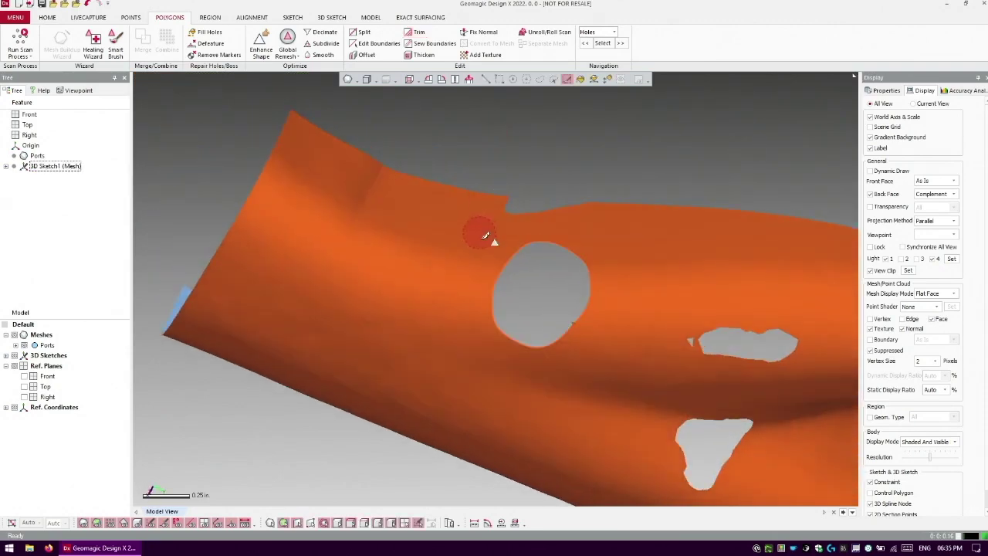
{"action": "right_click_drag", "start_coordinate": [576, 354], "coordinate": [633, 332]}
{"action": "scroll", "coordinate": [530, 238], "scroll_direction": "up", "scroll_amount": 3}
{"action": "right_click_drag", "start_coordinate": [545, 163], "coordinate": [525, 226], "text": "ctrl"}
{"action": "right_click_drag", "start_coordinate": [480, 307], "coordinate": [502, 339]}
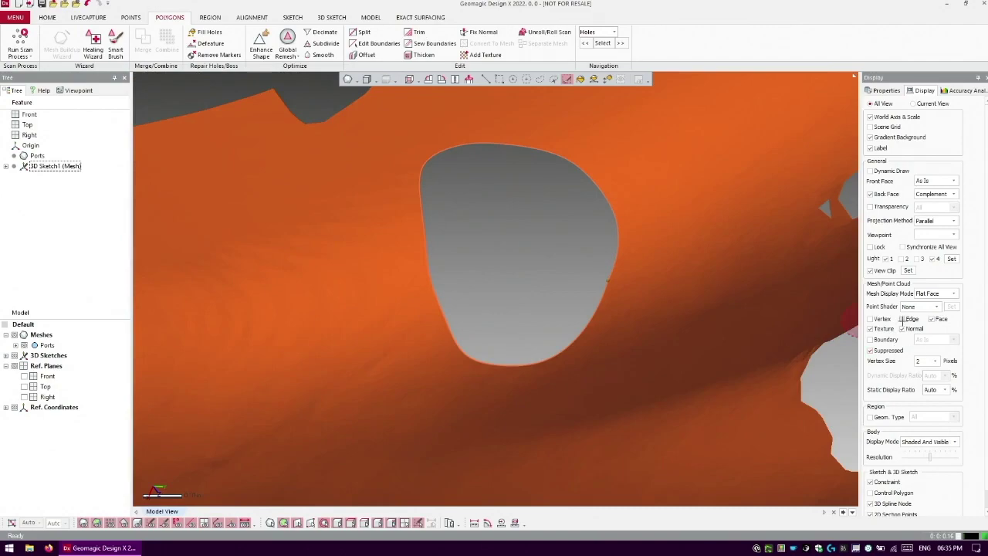
{"action": "left_click", "coordinate": [902, 319]}
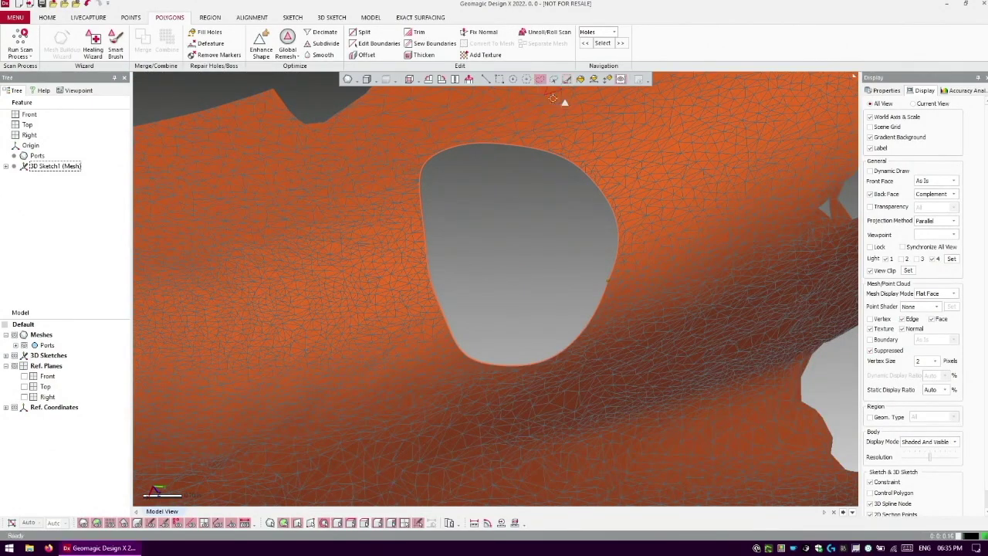
- Examine the mesh triangles along the trimmed hole's rim up close and from both sides of the port wall
{"action": "right_click_drag", "start_coordinate": [553, 99], "coordinate": [559, 348]}
{"action": "scroll", "coordinate": [486, 209], "scroll_direction": "up", "scroll_amount": 5}
{"action": "right_click_drag", "start_coordinate": [453, 199], "coordinate": [453, 123]}
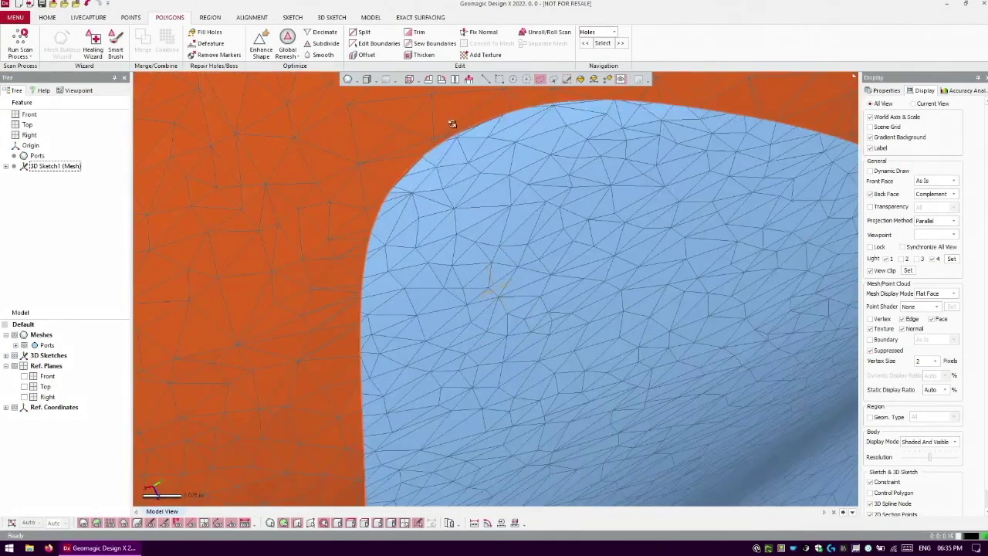
{"action": "scroll", "coordinate": [389, 278], "scroll_direction": "down", "scroll_amount": 5}
{"action": "right_click_drag", "start_coordinate": [432, 276], "coordinate": [617, 439]}
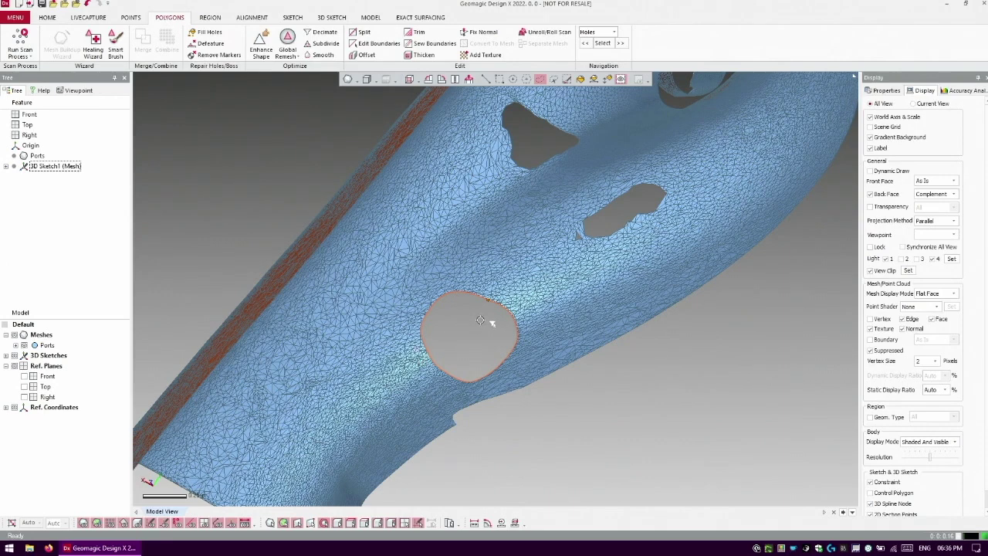
{"action": "right_click_drag", "start_coordinate": [440, 302], "coordinate": [485, 278], "text": "ctrl"}
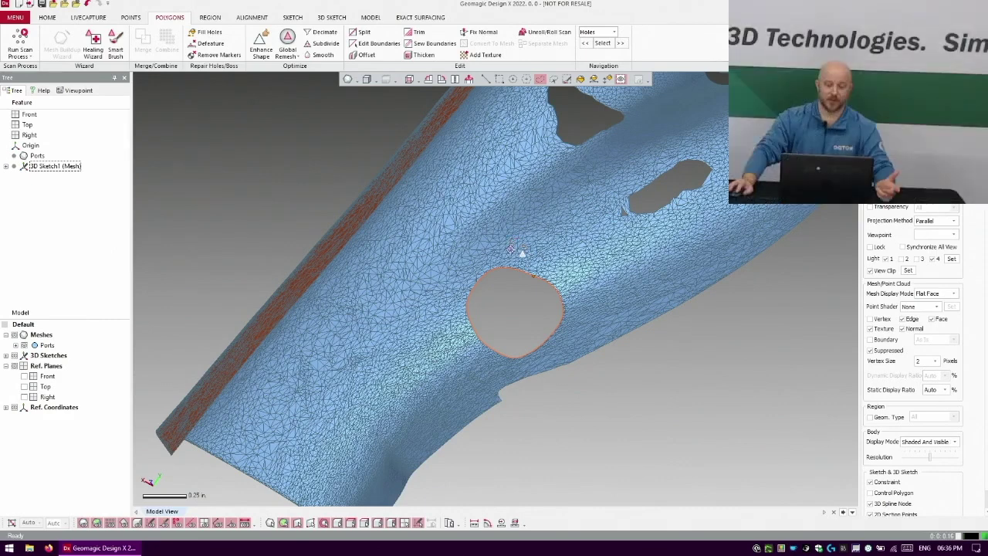
{"action": "right_click_drag", "start_coordinate": [551, 230], "coordinate": [520, 211]}
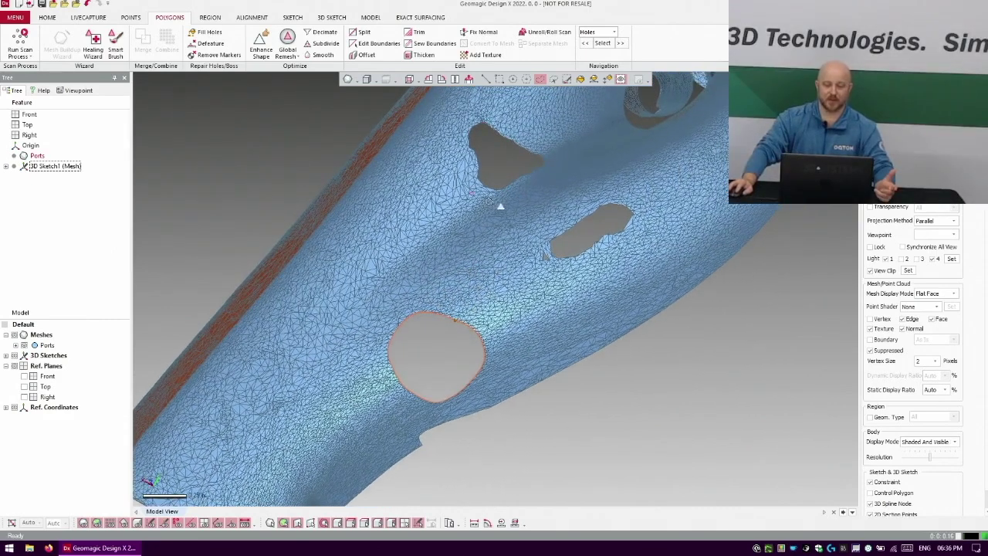